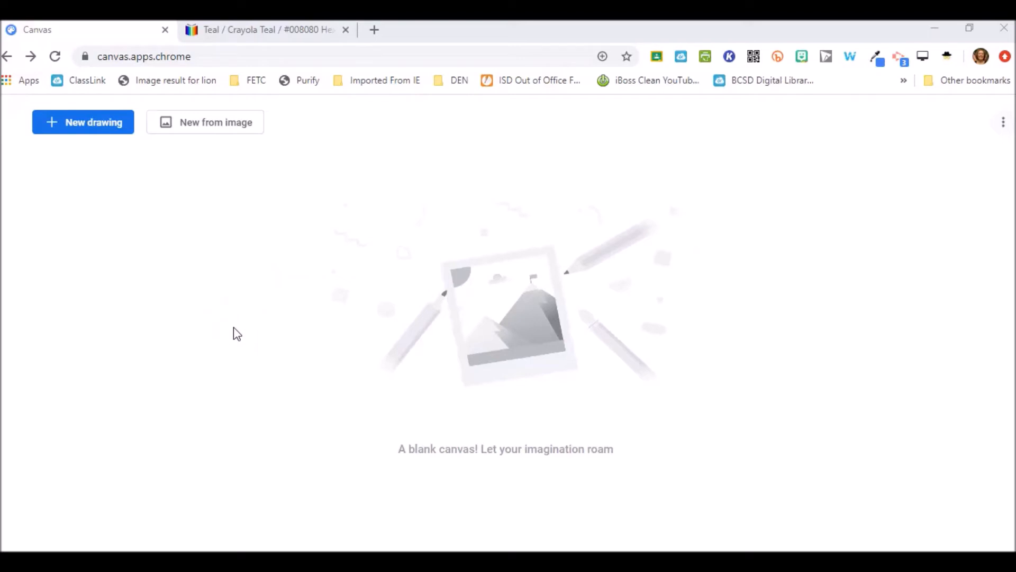
Start a new drawing from the suesstest picture, searching the Pictures folder for "su" to find it
{"action": "left_click", "coordinate": [259, 340]}
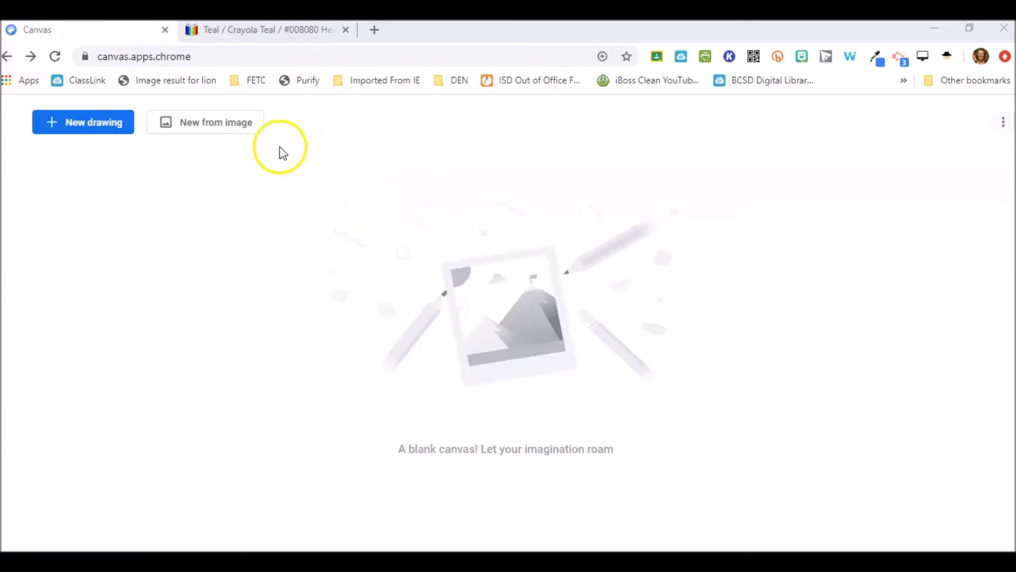
{"action": "left_click", "coordinate": [221, 126]}
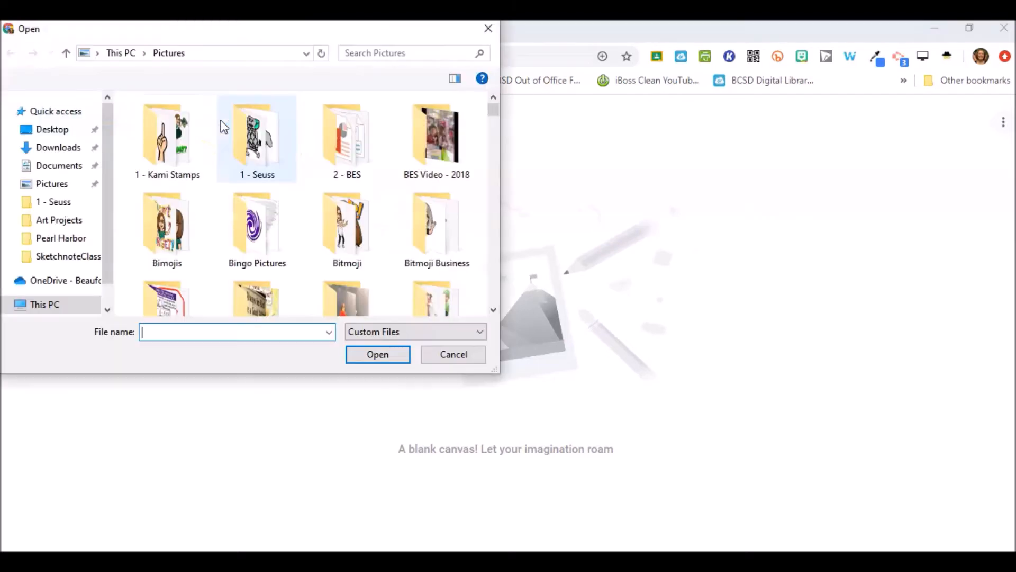
{"action": "left_click", "coordinate": [412, 54]}
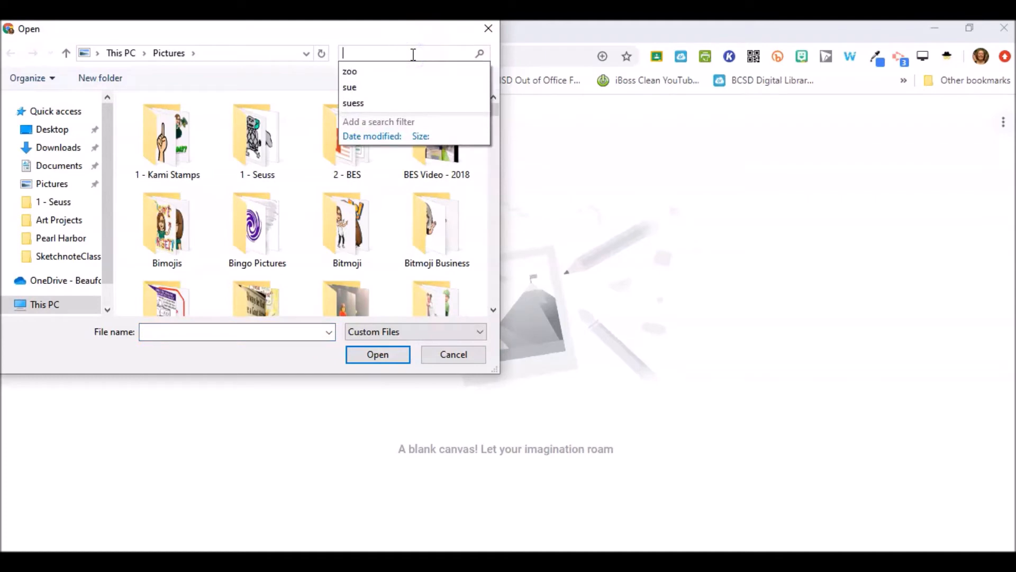
{"action": "type", "text": "s"}
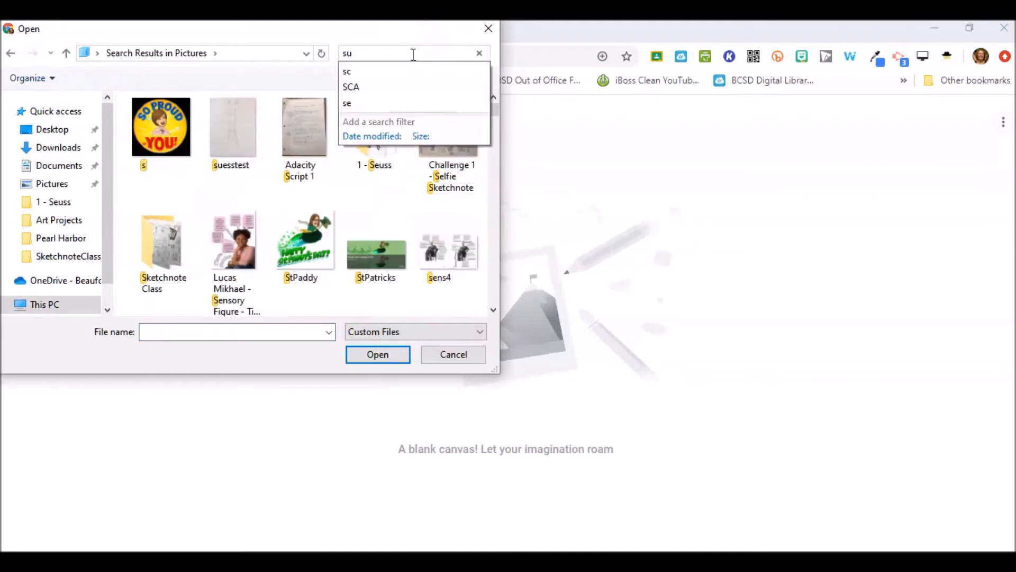
{"action": "type", "text": "u"}
{"action": "left_click", "coordinate": [162, 130]}
{"action": "left_click", "coordinate": [377, 354]}
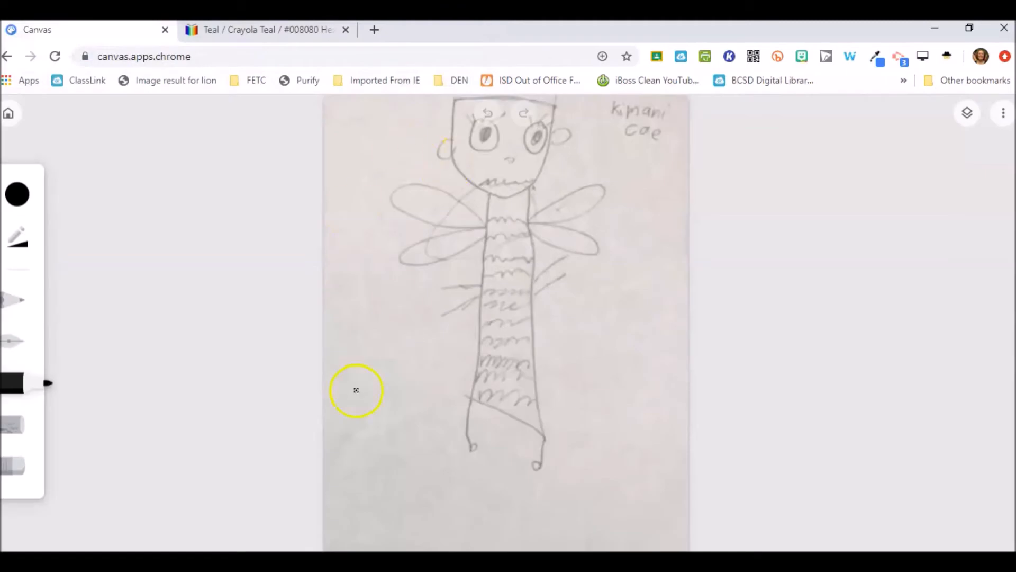
Open the layer list and toggle the visibility of the imported sketch layer off and back on
{"action": "left_click", "coordinate": [965, 127]}
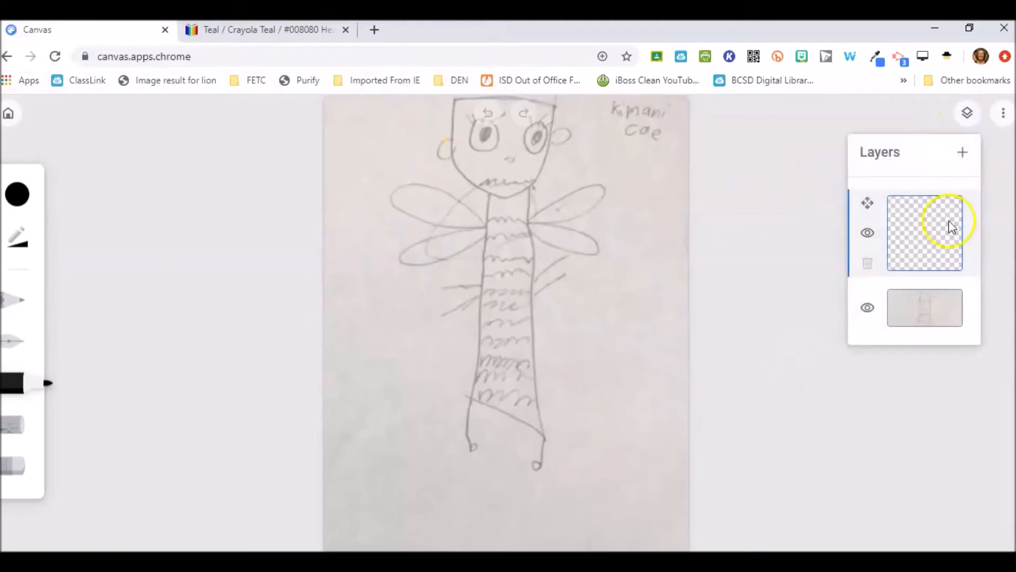
{"action": "left_click", "coordinate": [867, 311]}
{"action": "left_click", "coordinate": [867, 311]}
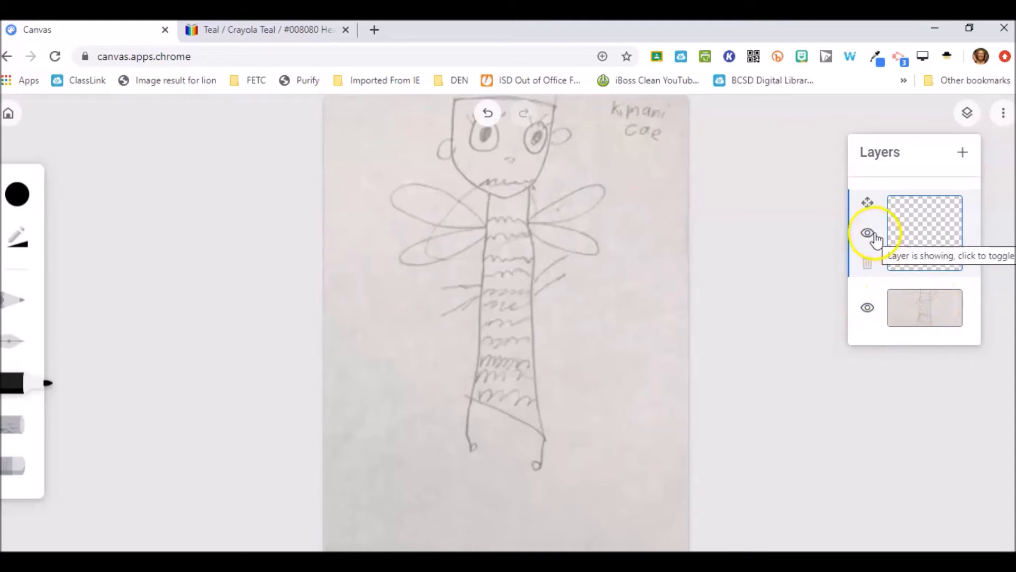
Look over the palette colours and the custom colour options for the brush
{"action": "left_click", "coordinate": [22, 197]}
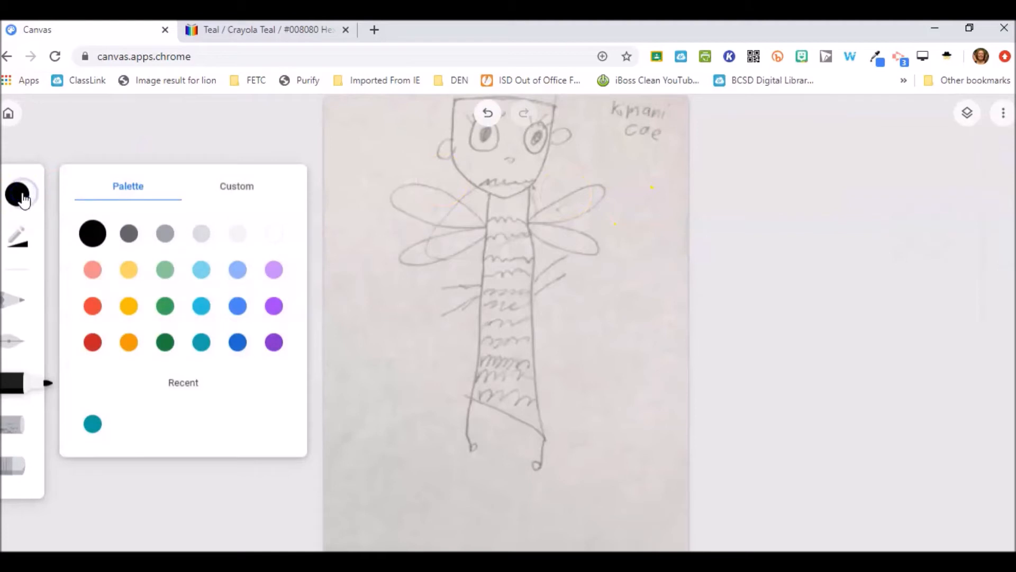
{"action": "left_click", "coordinate": [228, 188]}
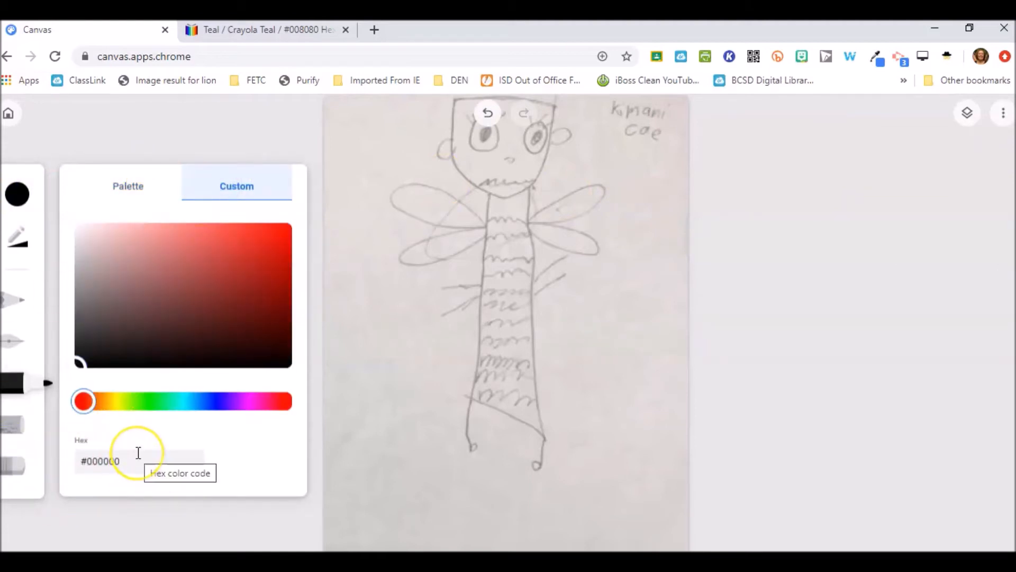
{"action": "left_click", "coordinate": [127, 193]}
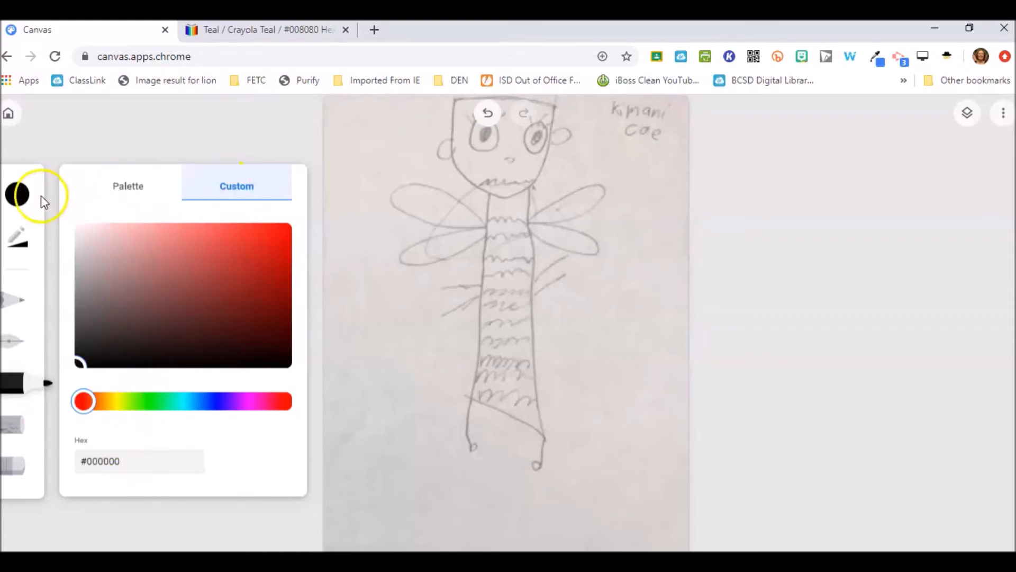
{"action": "left_click", "coordinate": [21, 211]}
With the black Marker, trace the head outline and the left ear of the sketched creature
{"action": "left_click", "coordinate": [18, 240]}
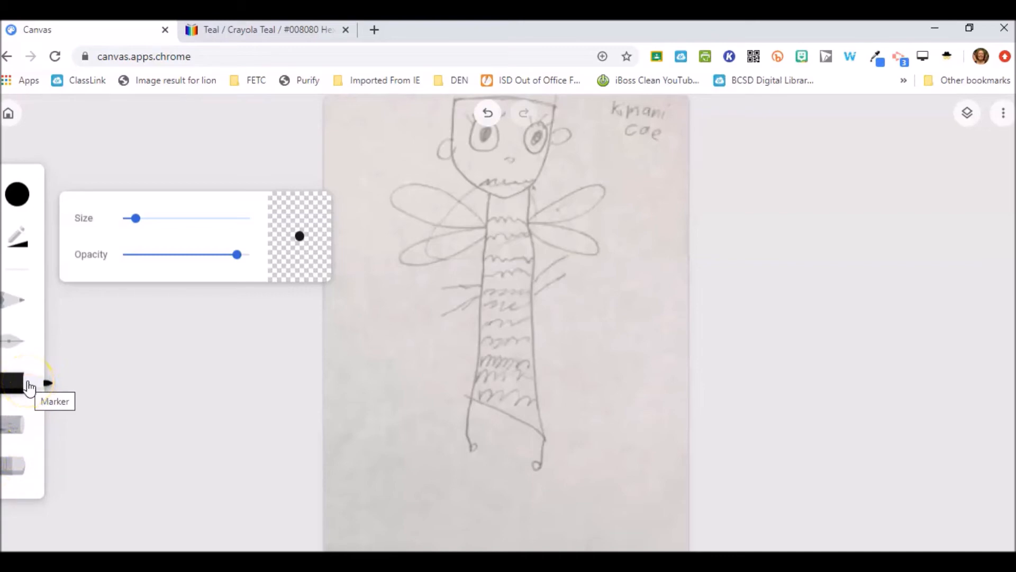
{"action": "left_click", "coordinate": [29, 384]}
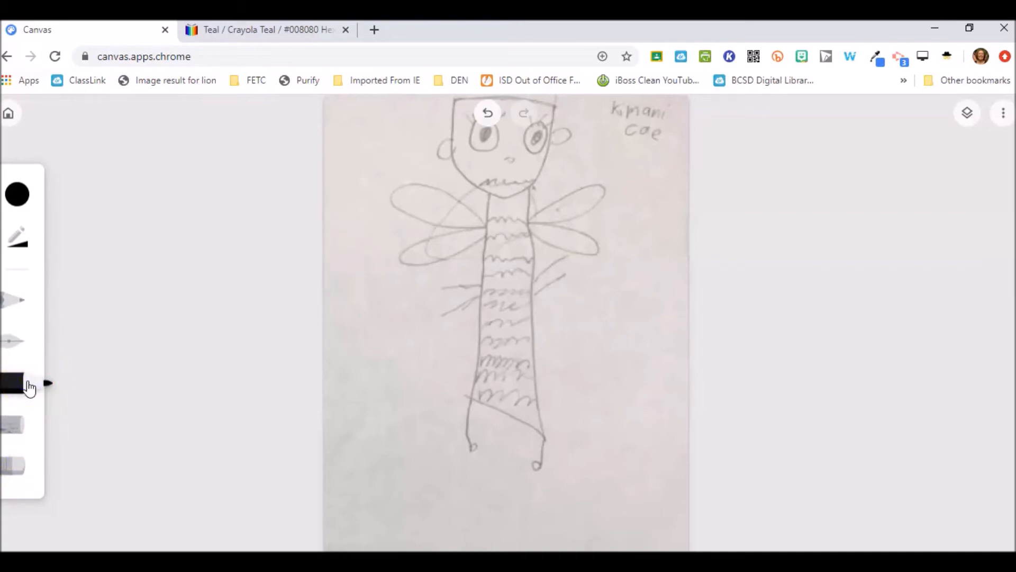
{"action": "scroll", "coordinate": [505, 317], "scroll_direction": "up", "scroll_amount": 8}
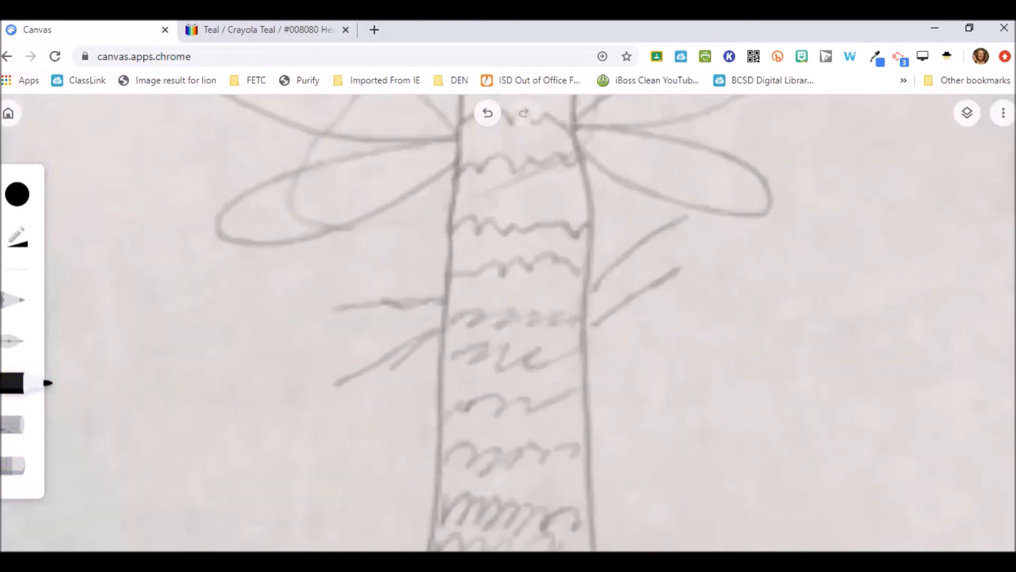
{"action": "scroll", "coordinate": [508, 323], "scroll_direction": "up", "scroll_amount": 7}
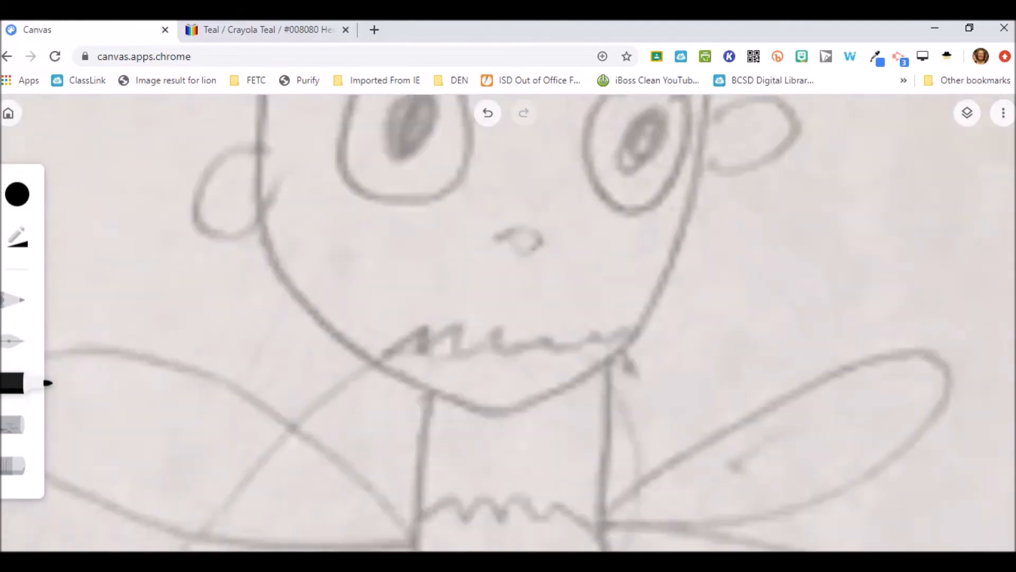
{"action": "scroll", "coordinate": [509, 323], "scroll_direction": "up", "scroll_amount": 5}
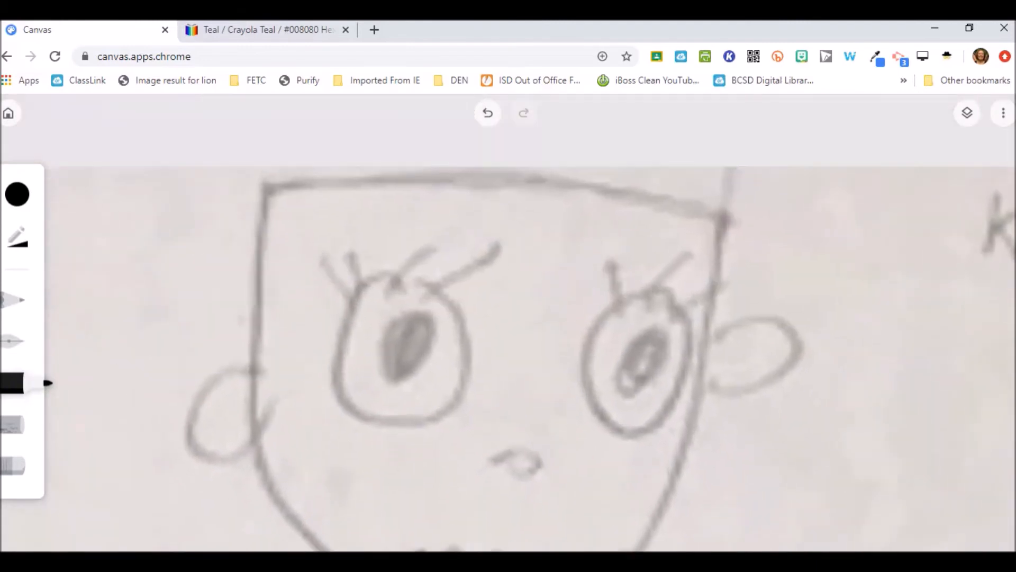
{"action": "scroll", "coordinate": [508, 323], "scroll_direction": "down", "scroll_amount": 3}
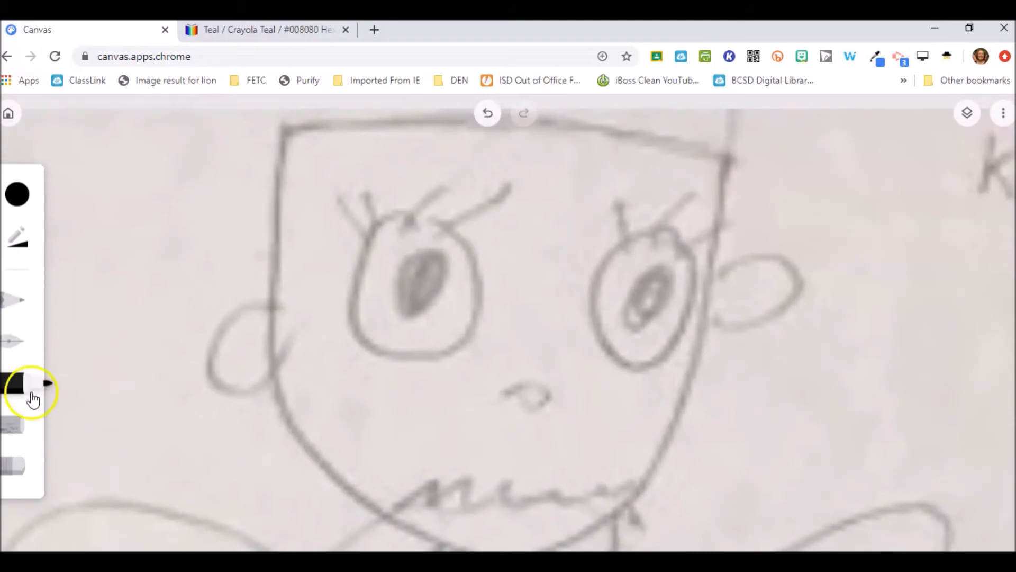
{"action": "left_click", "coordinate": [20, 245]}
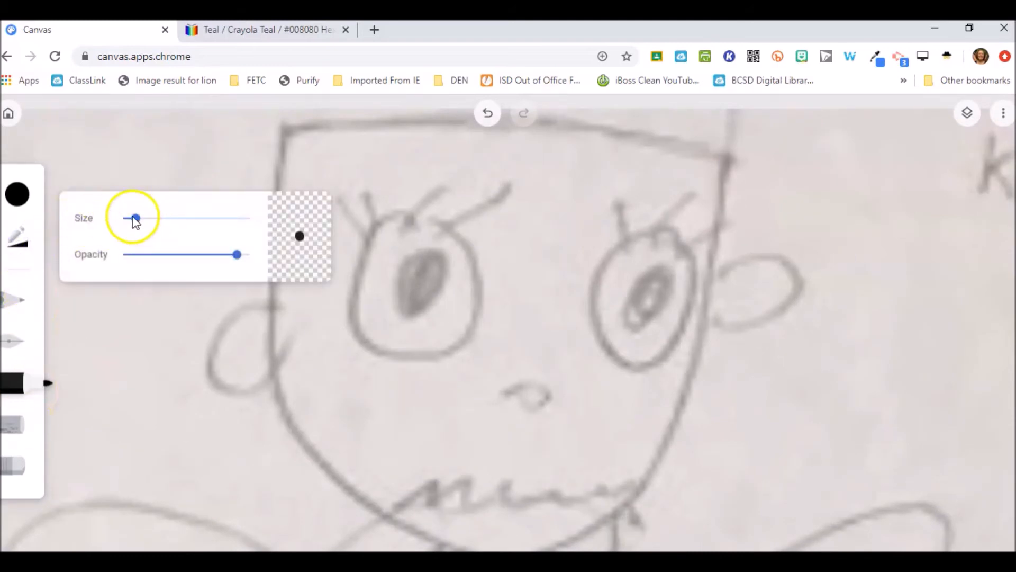
{"action": "left_click_drag", "start_coordinate": [136, 223], "coordinate": [136, 222]}
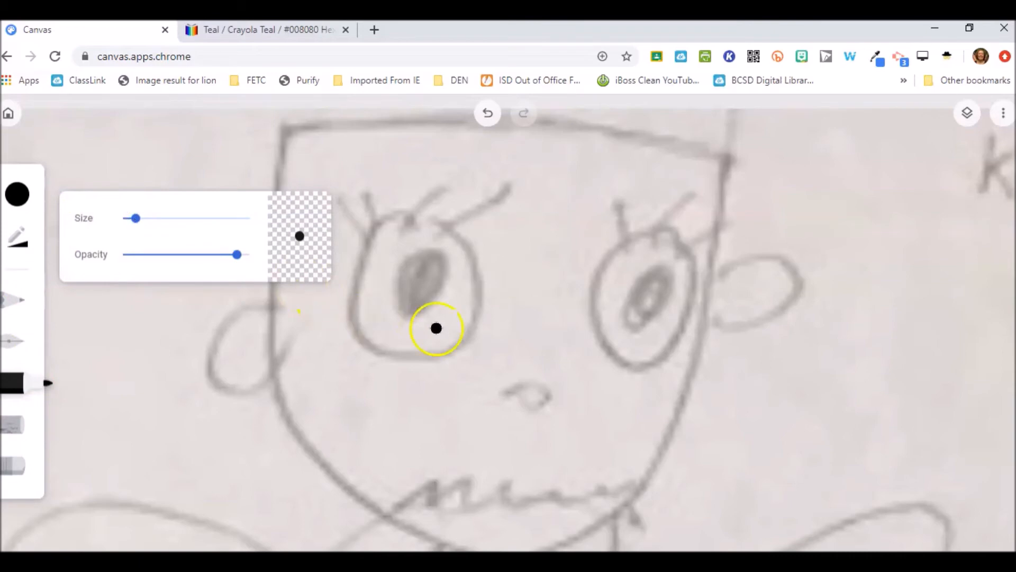
{"action": "mouse_move", "coordinate": [281, 133]}
{"action": "left_mouse_down"}
{"action": "mouse_move", "coordinate": [522, 120]}
{"action": "mouse_move", "coordinate": [721, 141]}
{"action": "mouse_move", "coordinate": [707, 284]}
{"action": "mouse_move", "coordinate": [624, 511]}
{"action": "mouse_move", "coordinate": [415, 524]}
{"action": "mouse_move", "coordinate": [275, 345]}
{"action": "mouse_move", "coordinate": [283, 135]}
{"action": "left_mouse_up"}
{"action": "mouse_move", "coordinate": [283, 295]}
{"action": "left_mouse_down"}
{"action": "mouse_move", "coordinate": [209, 373]}
{"action": "mouse_move", "coordinate": [289, 382]}
{"action": "left_mouse_up"}
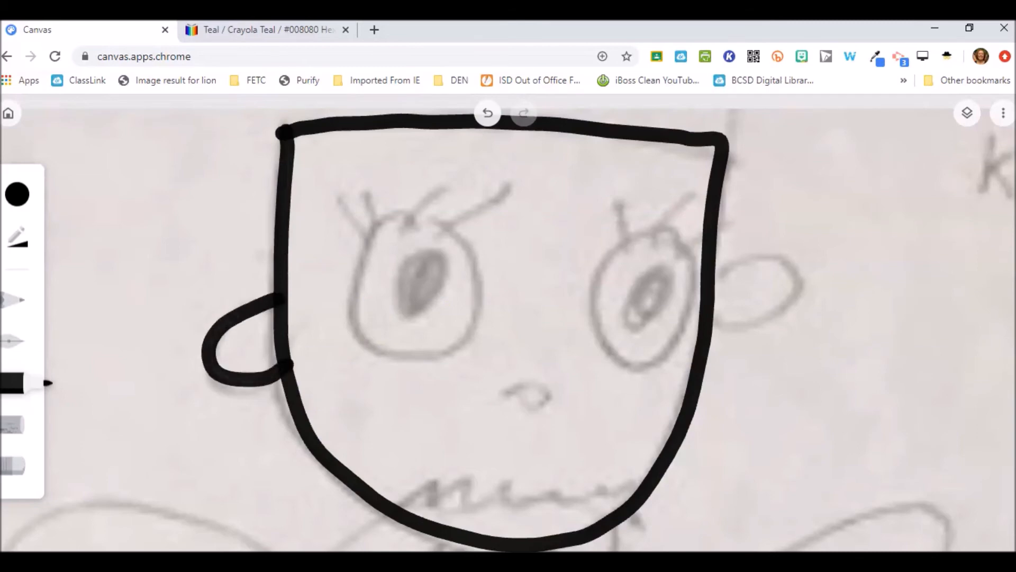
Colour the inside of the left ear with the medium grey from the palette
{"action": "left_click", "coordinate": [17, 194]}
{"action": "left_click", "coordinate": [128, 185]}
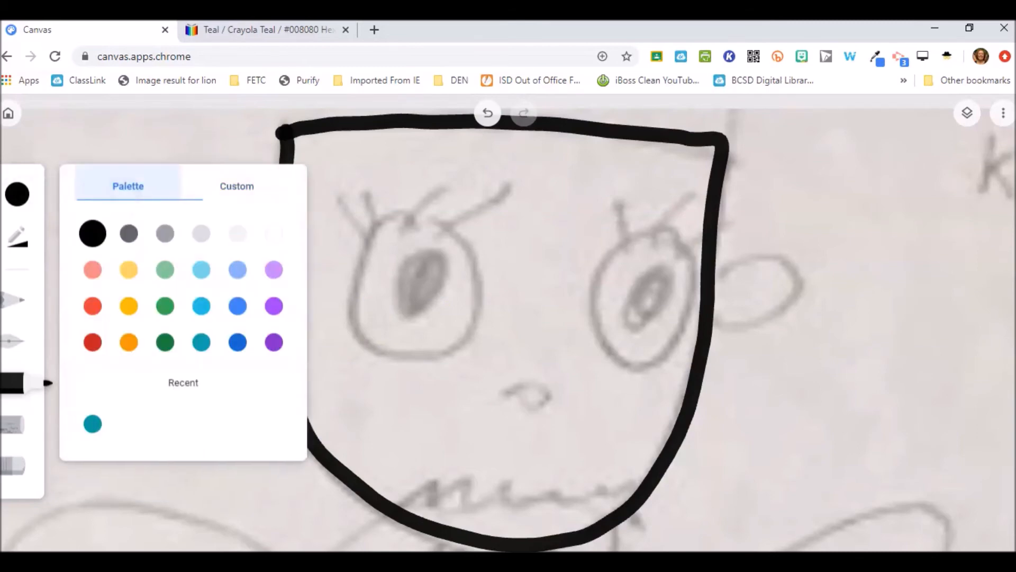
{"action": "left_click", "coordinate": [165, 233]}
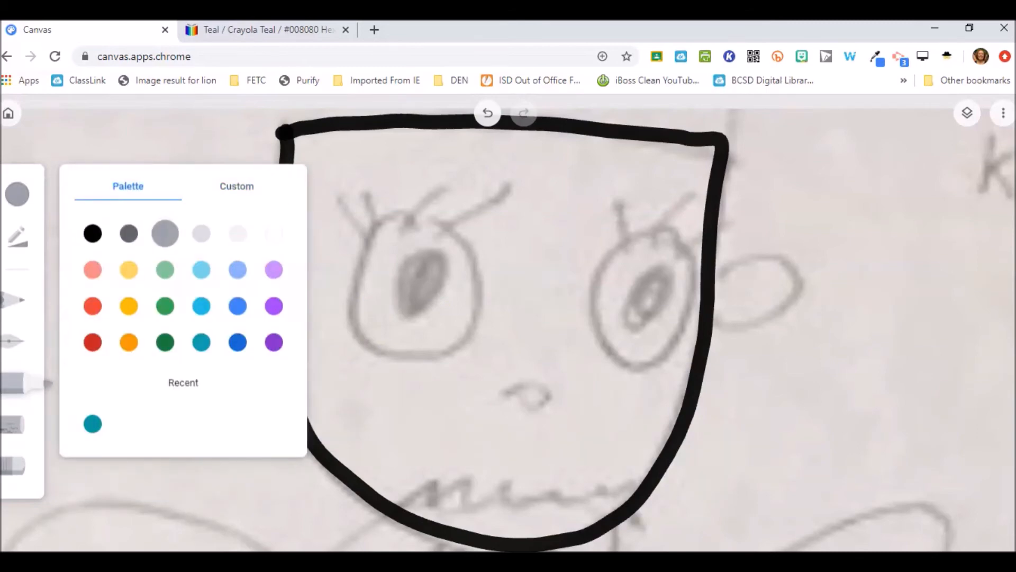
{"action": "left_click", "coordinate": [17, 194]}
{"action": "mouse_move", "coordinate": [253, 334]}
{"action": "left_mouse_down"}
{"action": "mouse_move", "coordinate": [240, 352]}
{"action": "mouse_move", "coordinate": [233, 339]}
{"action": "mouse_move", "coordinate": [256, 346]}
{"action": "mouse_move", "coordinate": [264, 364]}
{"action": "left_mouse_up"}
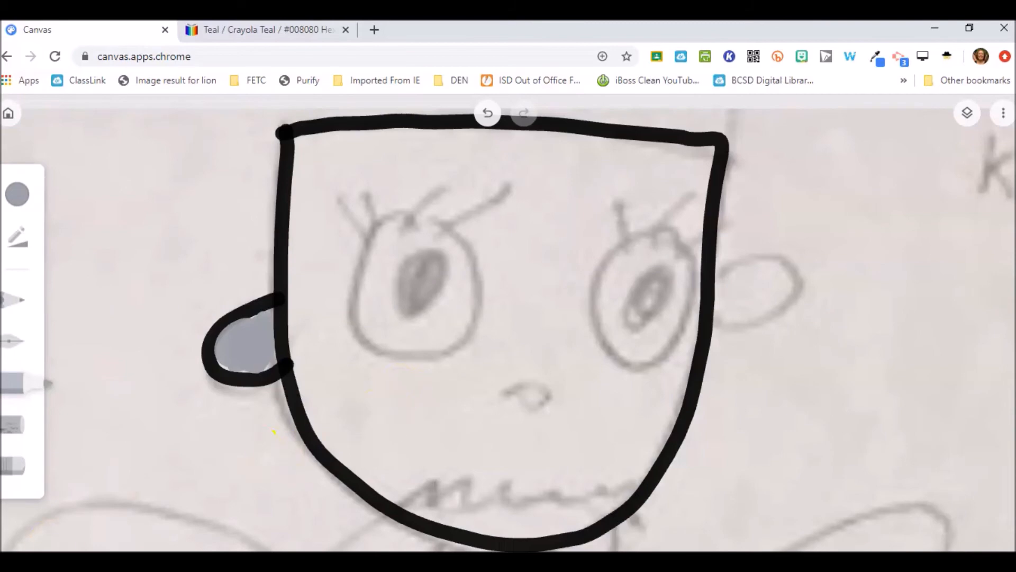
Switch to the Encycolorpedia teal page and copy the hex code of the 25% lighter variation, #00a0a0
{"action": "left_click", "coordinate": [242, 35]}
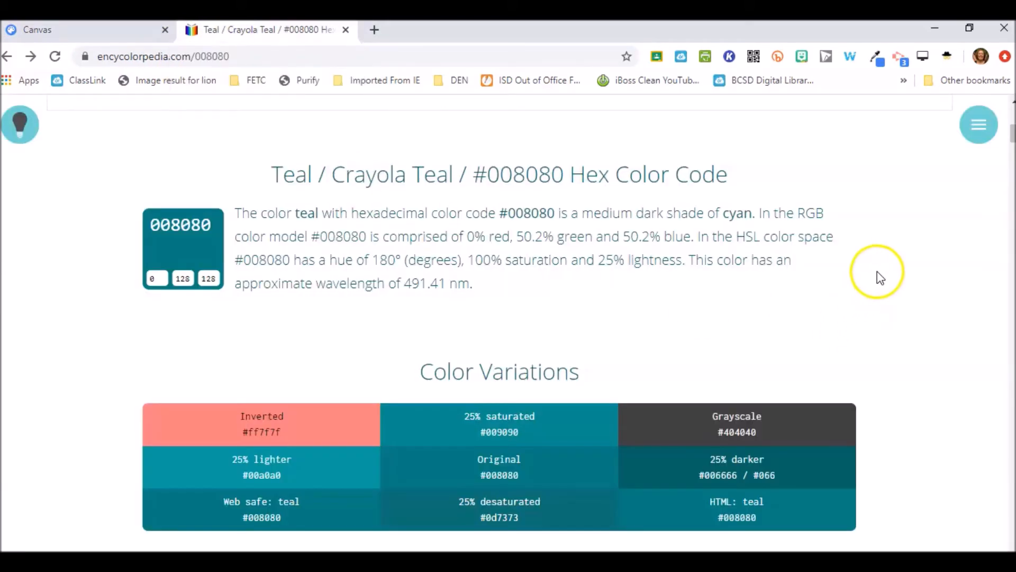
{"action": "scroll", "coordinate": [878, 271], "scroll_direction": "up", "scroll_amount": 4}
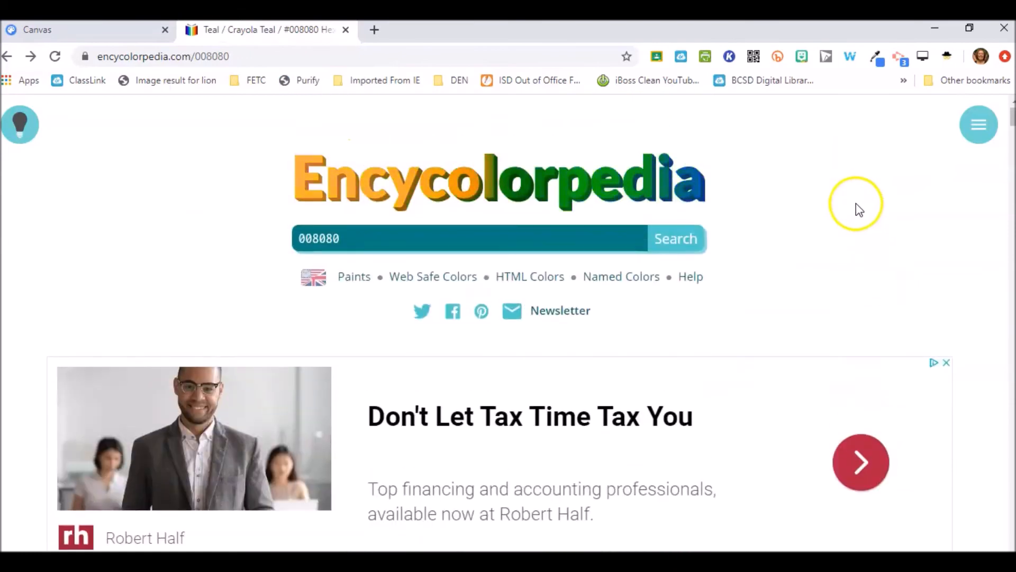
{"action": "scroll", "coordinate": [857, 200], "scroll_direction": "down", "scroll_amount": 8}
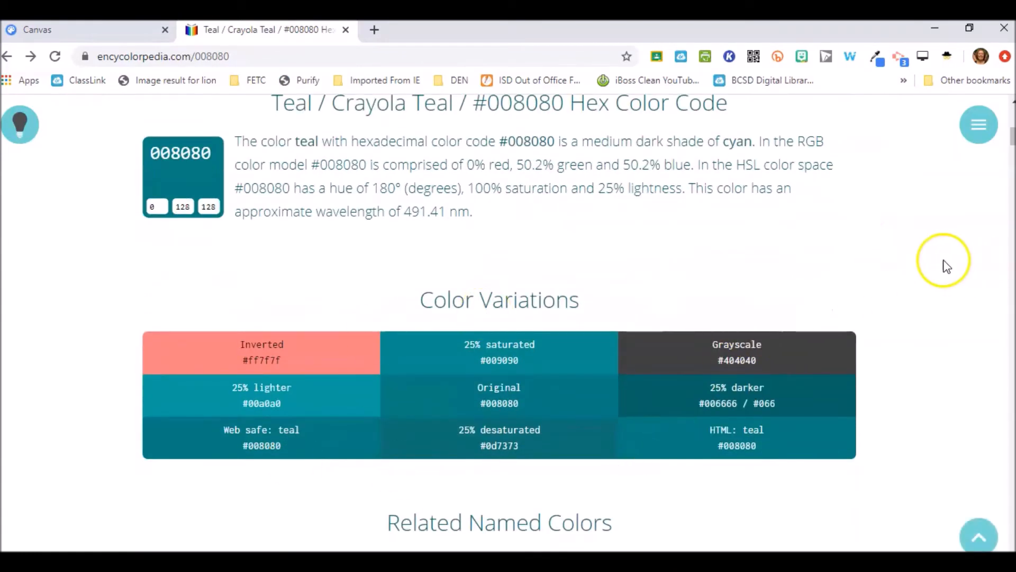
{"action": "scroll", "coordinate": [939, 283], "scroll_direction": "down", "scroll_amount": 5}
{"action": "scroll", "coordinate": [939, 284], "scroll_direction": "up", "scroll_amount": 4}
{"action": "mouse_move", "coordinate": [257, 318]}
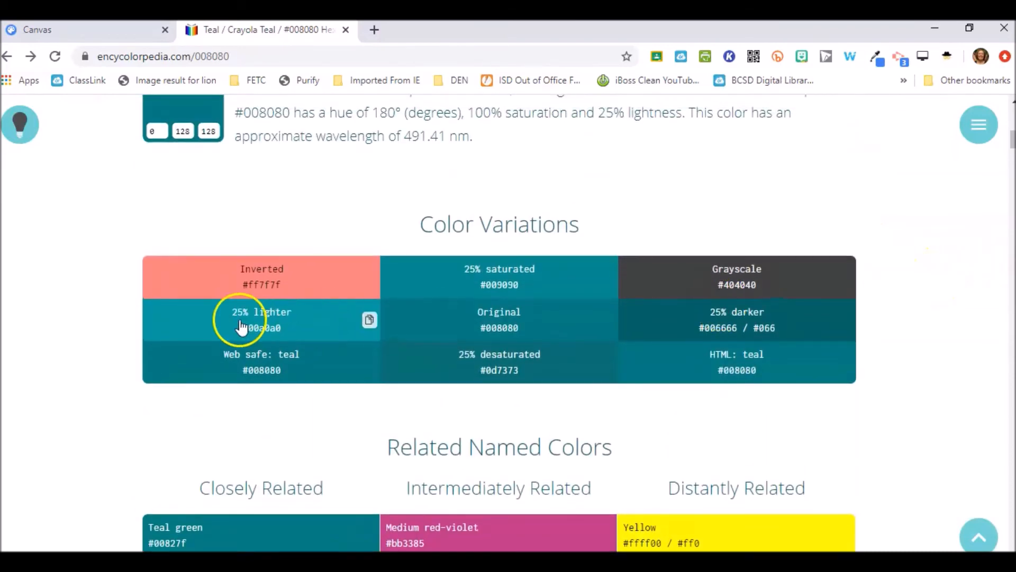
{"action": "left_click", "coordinate": [369, 320]}
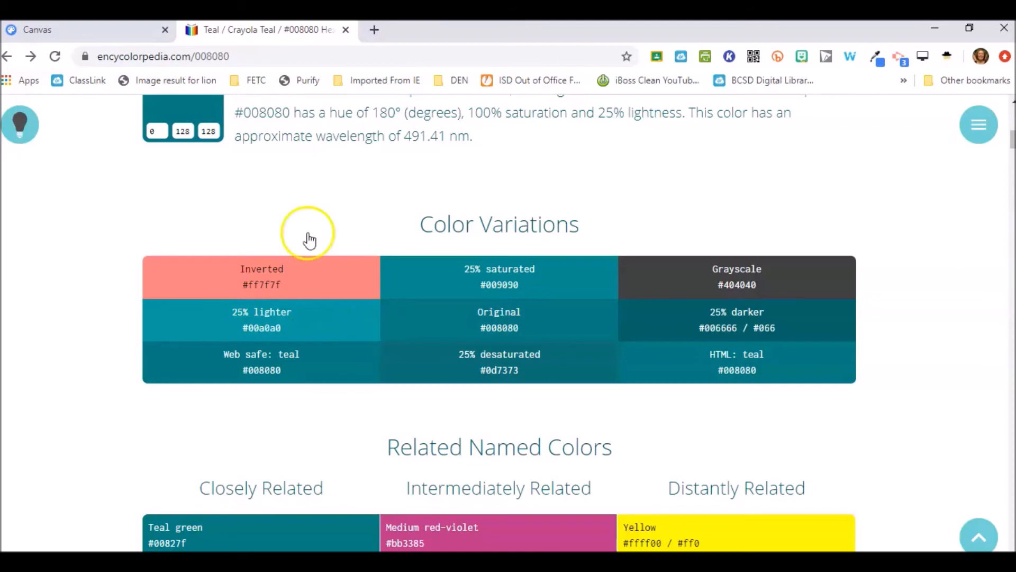
Switch back to Canvas and set the marker's custom colour to hex #00a0a0
{"action": "left_click", "coordinate": [71, 31]}
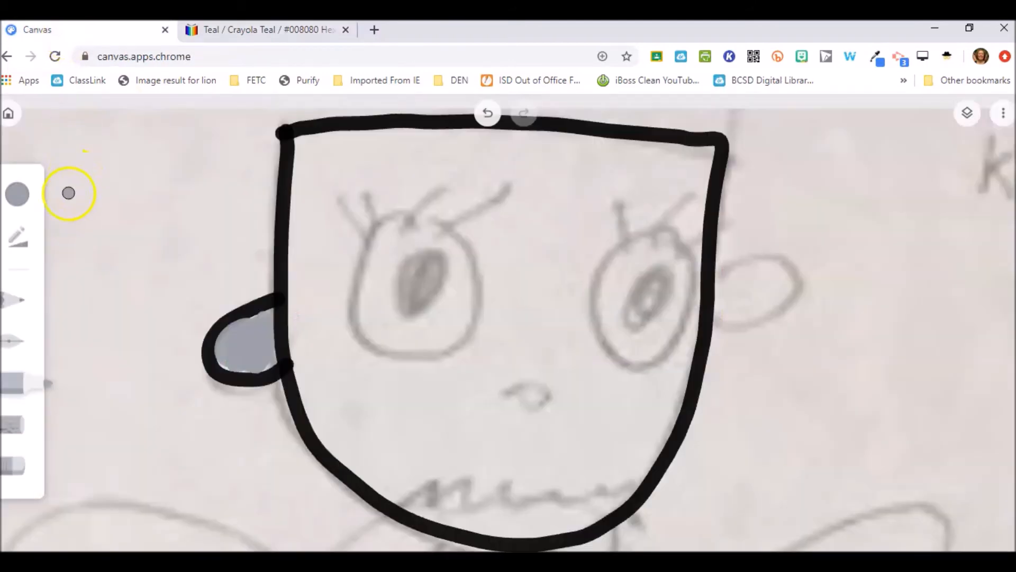
{"action": "left_click", "coordinate": [17, 194]}
{"action": "left_click", "coordinate": [234, 188]}
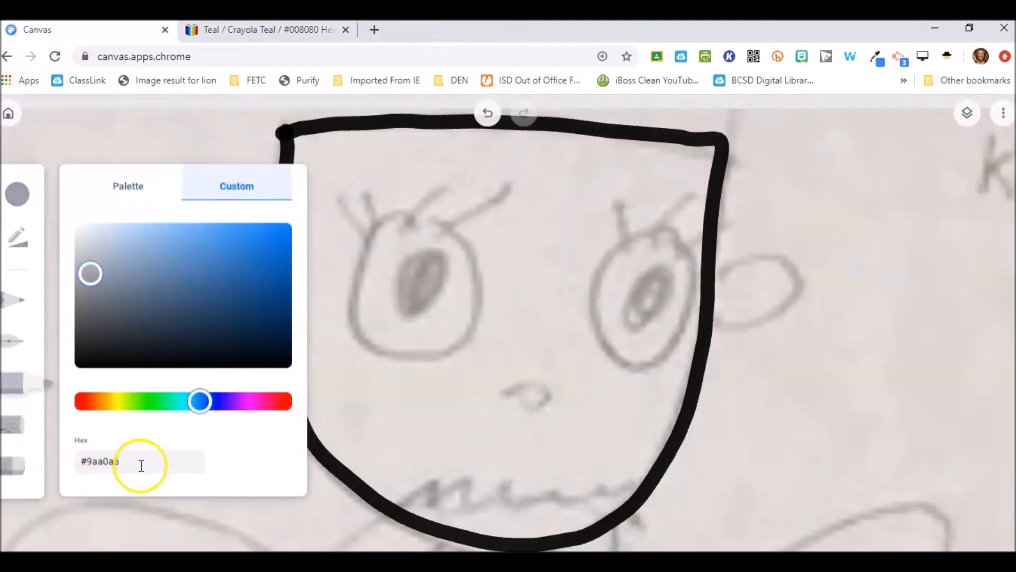
{"action": "left_click_drag", "start_coordinate": [133, 461], "coordinate": [86, 462]}
{"action": "key", "text": "BackSpace"}
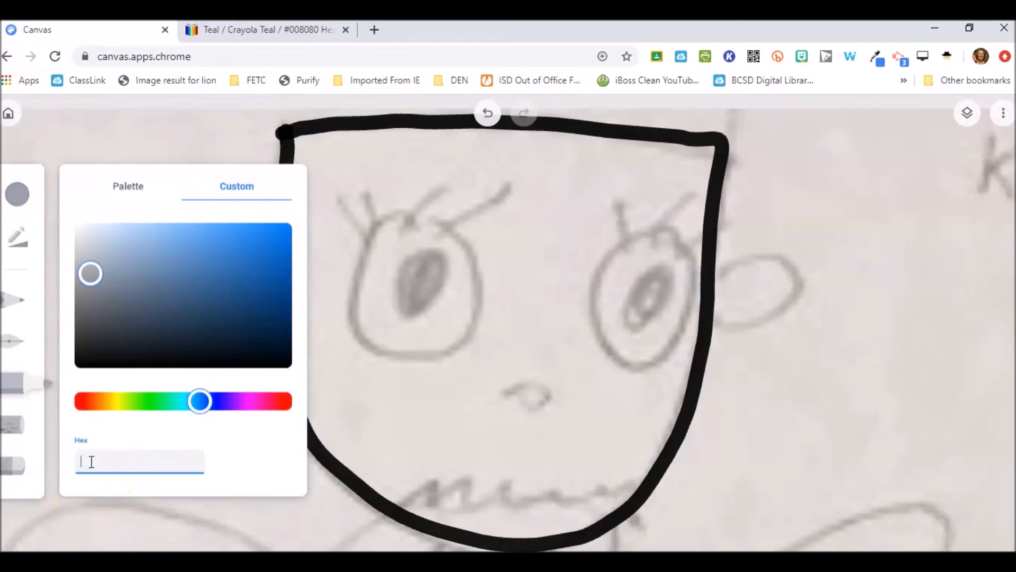
{"action": "type", "text": "00a0a0"}
{"action": "key", "text": "Return"}
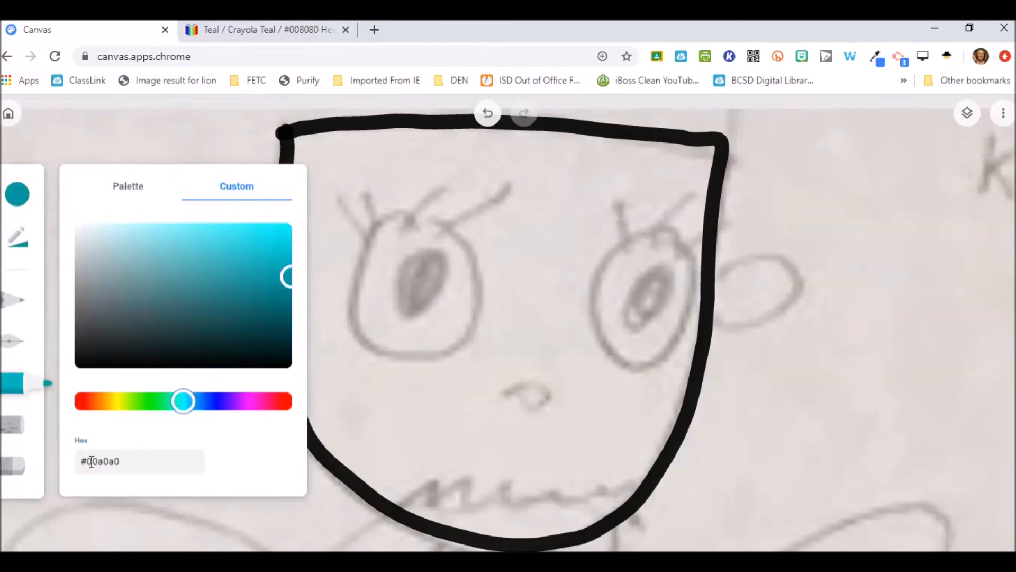
Brighten the marker's custom colour to #0beeee and draw a stroke in the left eye
{"action": "left_click_drag", "start_coordinate": [284, 276], "coordinate": [284, 239]}
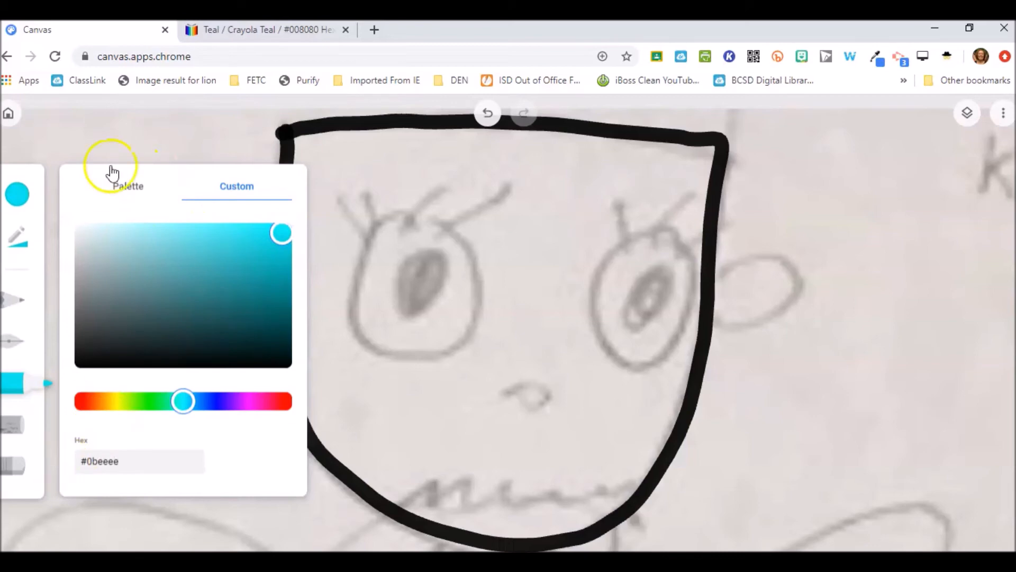
{"action": "left_click", "coordinate": [379, 246]}
{"action": "mouse_move", "coordinate": [377, 286]}
{"action": "left_mouse_down"}
{"action": "mouse_move", "coordinate": [376, 246]}
{"action": "mouse_move", "coordinate": [390, 257]}
{"action": "left_mouse_up"}
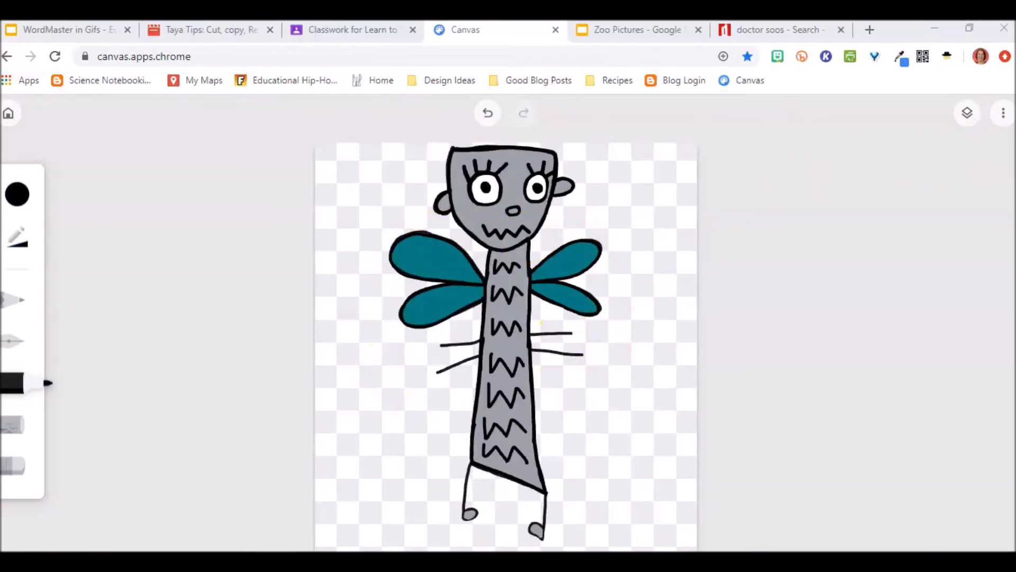
Save the finished creature drawing with its transparent background as an image
{"action": "left_click", "coordinate": [1004, 120]}
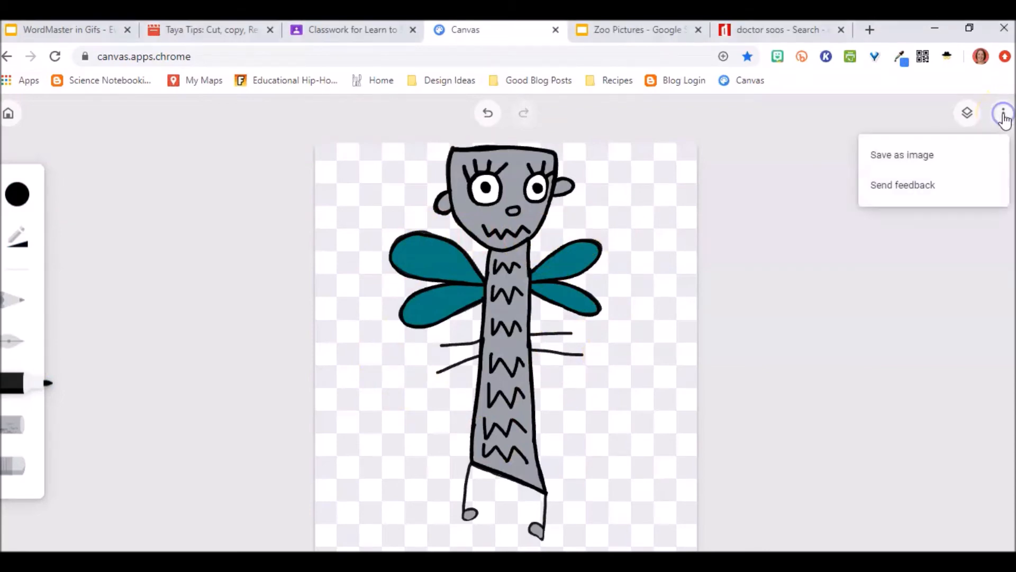
{"action": "left_click", "coordinate": [938, 157]}
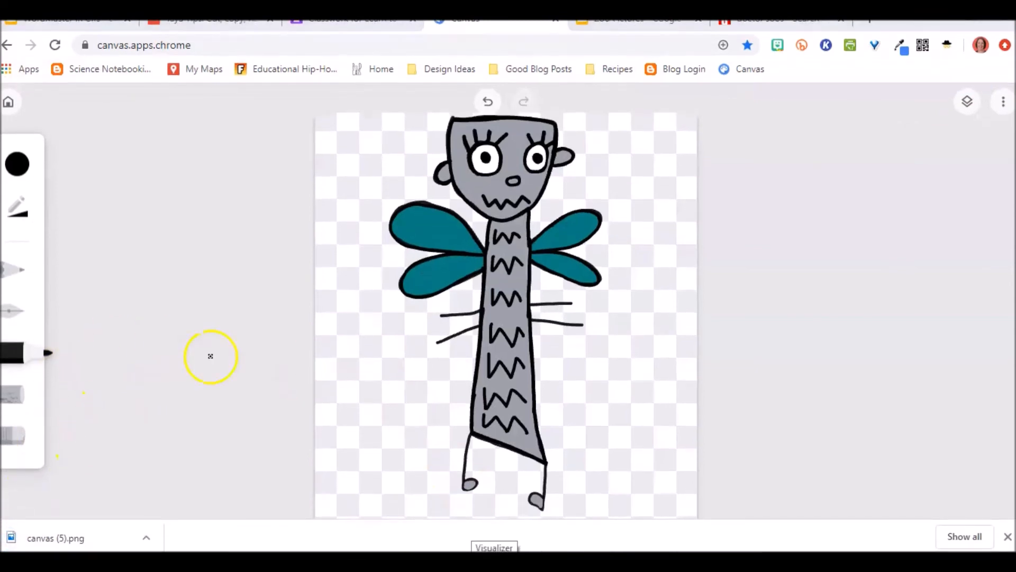
Switch to the Zoo Pictures presentation in Google Slides and place canvas (5).png on the red cover, beneath the title's first line on the left
{"action": "left_click", "coordinate": [625, 27]}
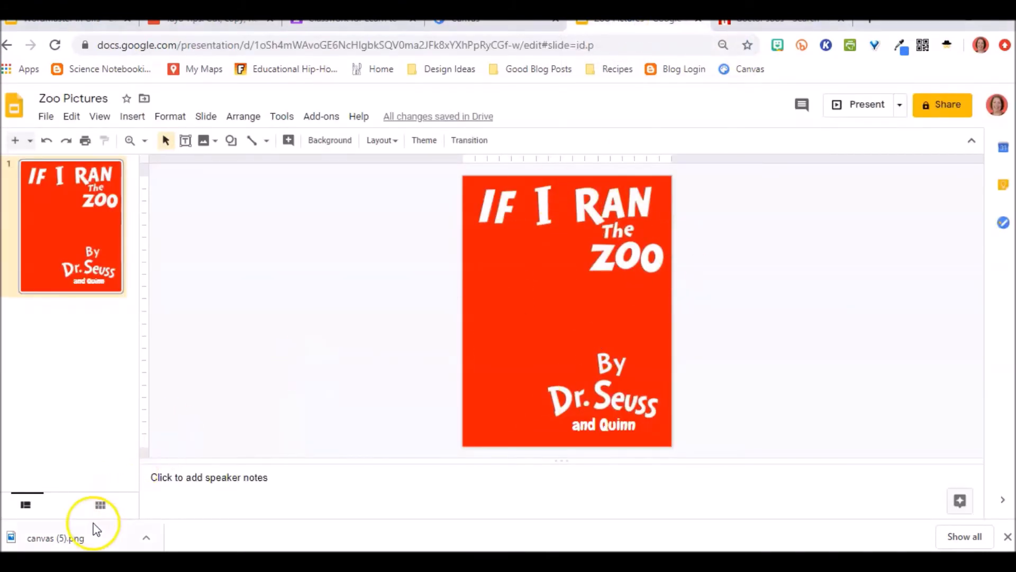
{"action": "left_click", "coordinate": [64, 537]}
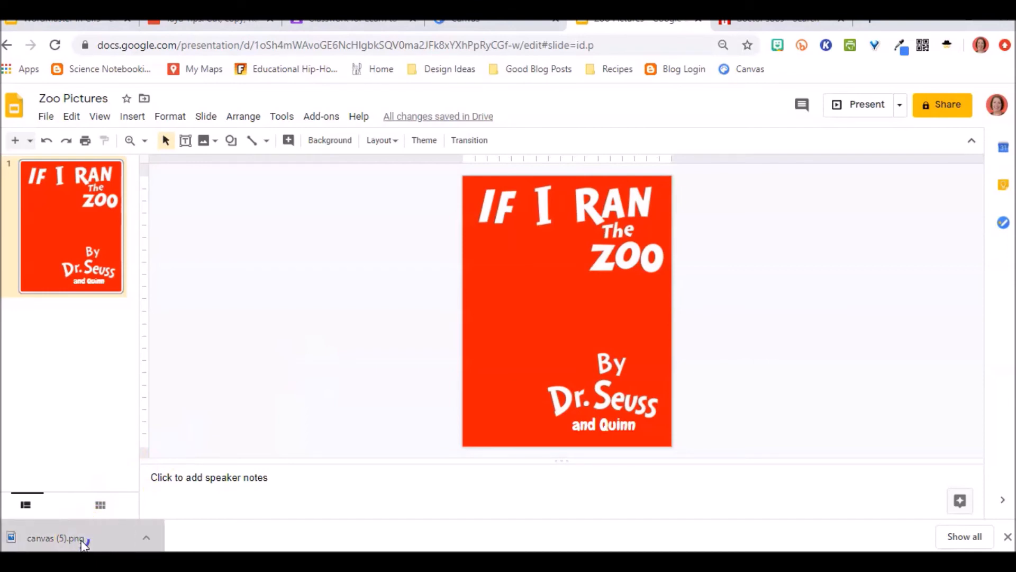
{"action": "left_click_drag", "start_coordinate": [128, 485], "coordinate": [392, 325]}
{"action": "mouse_move", "coordinate": [503, 291]}
{"action": "left_mouse_down"}
{"action": "mouse_move", "coordinate": [542, 286]}
{"action": "mouse_move", "coordinate": [535, 308]}
{"action": "left_mouse_up"}
{"action": "left_click", "coordinate": [702, 354]}
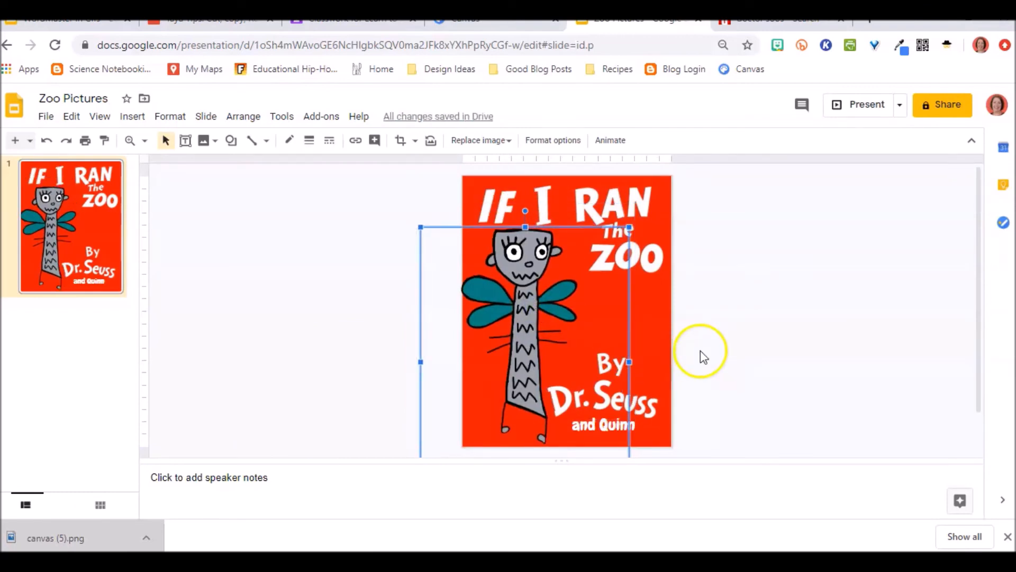
{"action": "left_click", "coordinate": [661, 371]}
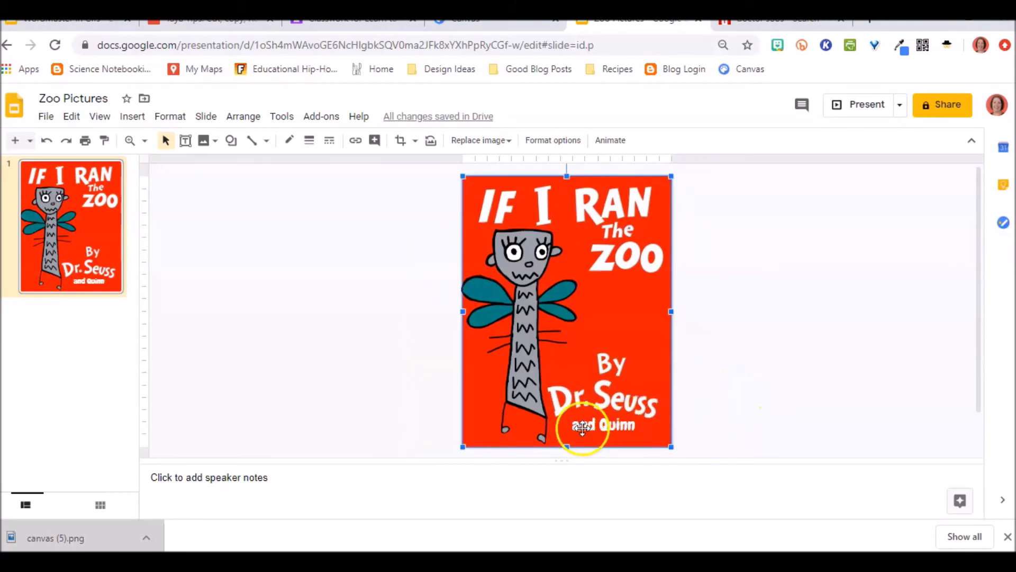
{"action": "left_click", "coordinate": [627, 427]}
{"action": "left_click", "coordinate": [639, 430]}
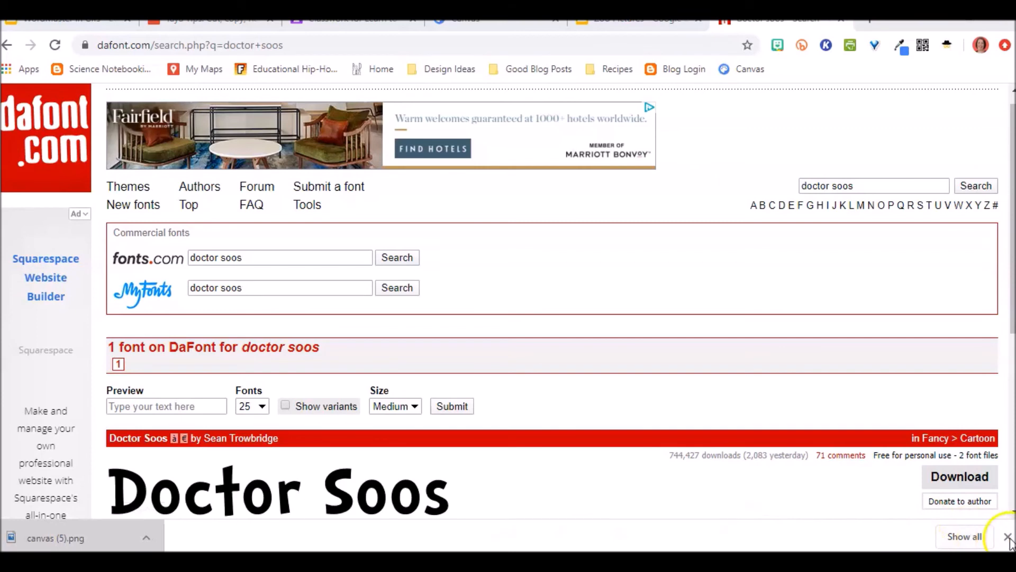
Dismiss the old download and place canvas (6).png on the slide 14 cover in PowerPoint, shifting the creature down and to the left
{"action": "left_click", "coordinate": [1009, 540]}
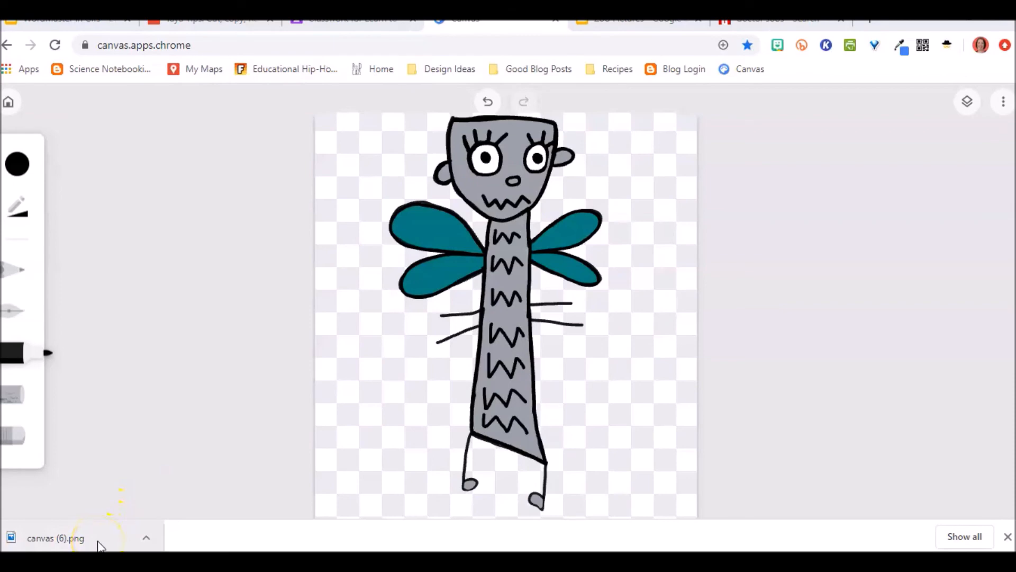
{"action": "mouse_move", "coordinate": [99, 545]}
{"action": "left_mouse_down"}
{"action": "mouse_move", "coordinate": [102, 527]}
{"action": "mouse_move", "coordinate": [211, 513]}
{"action": "mouse_move", "coordinate": [464, 522]}
{"action": "mouse_move", "coordinate": [452, 545]}
{"action": "mouse_move", "coordinate": [489, 447]}
{"action": "left_mouse_up"}
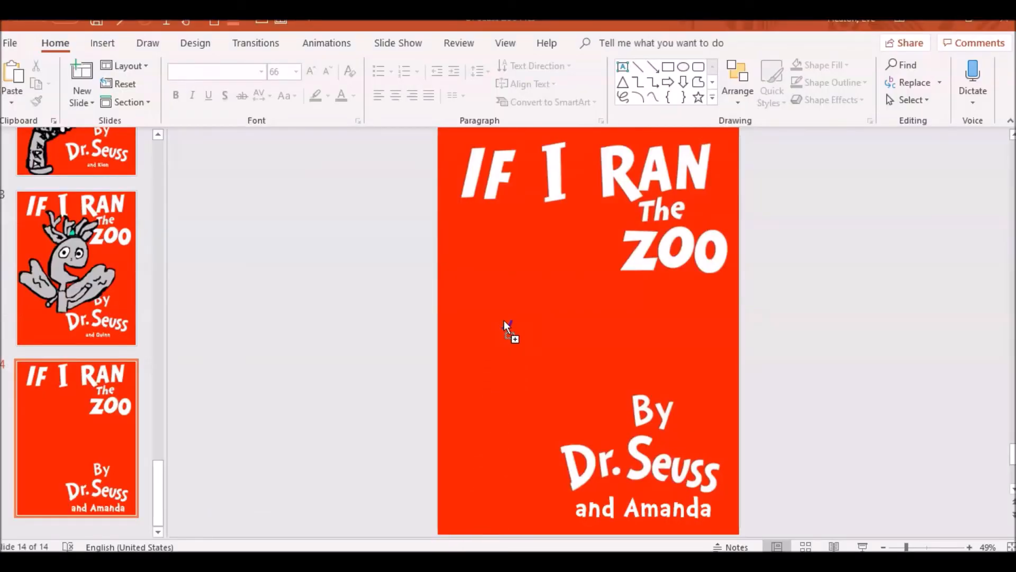
{"action": "left_click_drag", "start_coordinate": [504, 319], "coordinate": [504, 320]}
{"action": "left_click_drag", "start_coordinate": [596, 301], "coordinate": [554, 380]}
{"action": "left_click", "coordinate": [532, 388]}
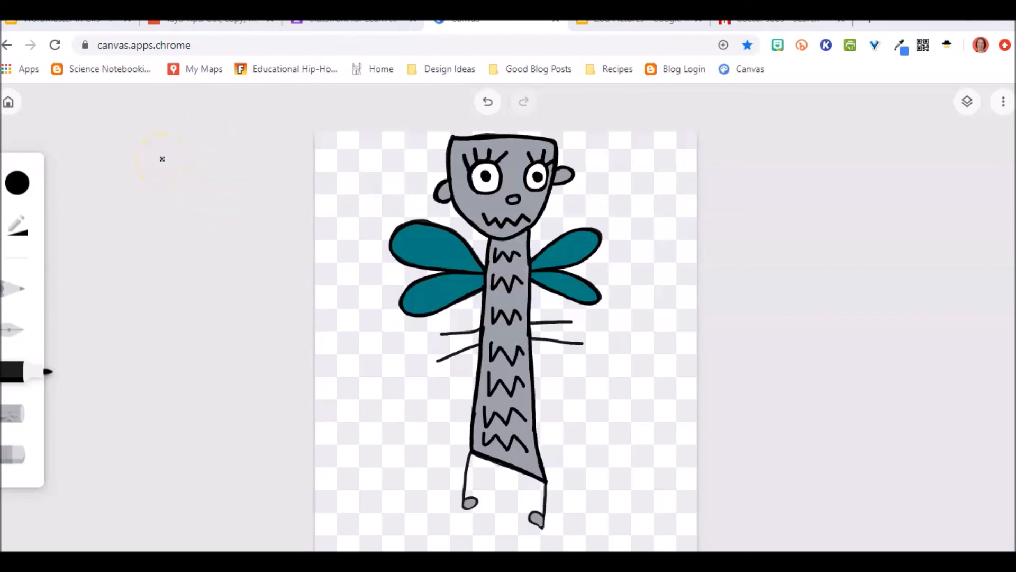
Return to the Canvas gallery and delete the creature drawing that has only one teal wing
{"action": "left_click", "coordinate": [11, 106]}
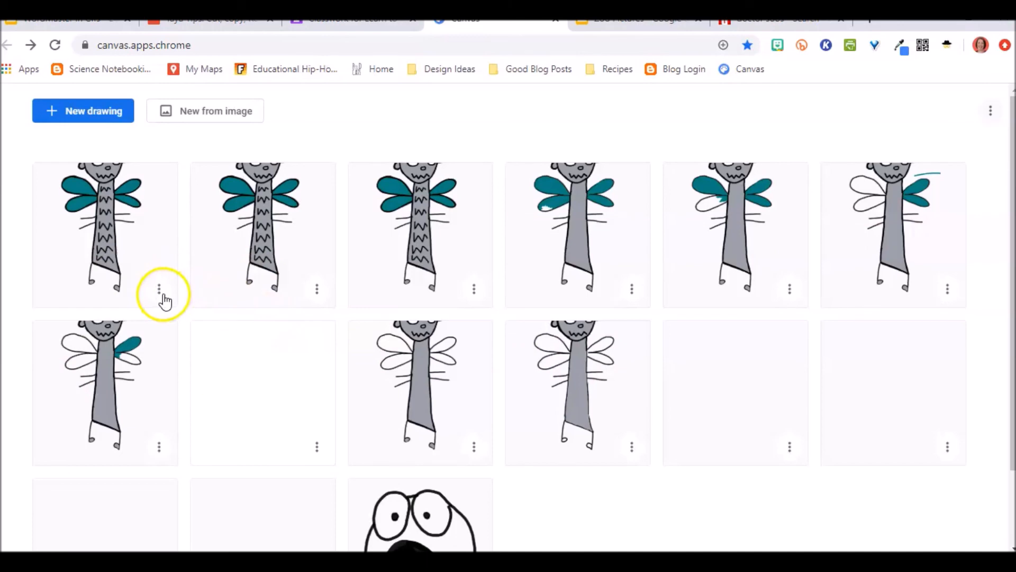
{"action": "left_click", "coordinate": [155, 444]}
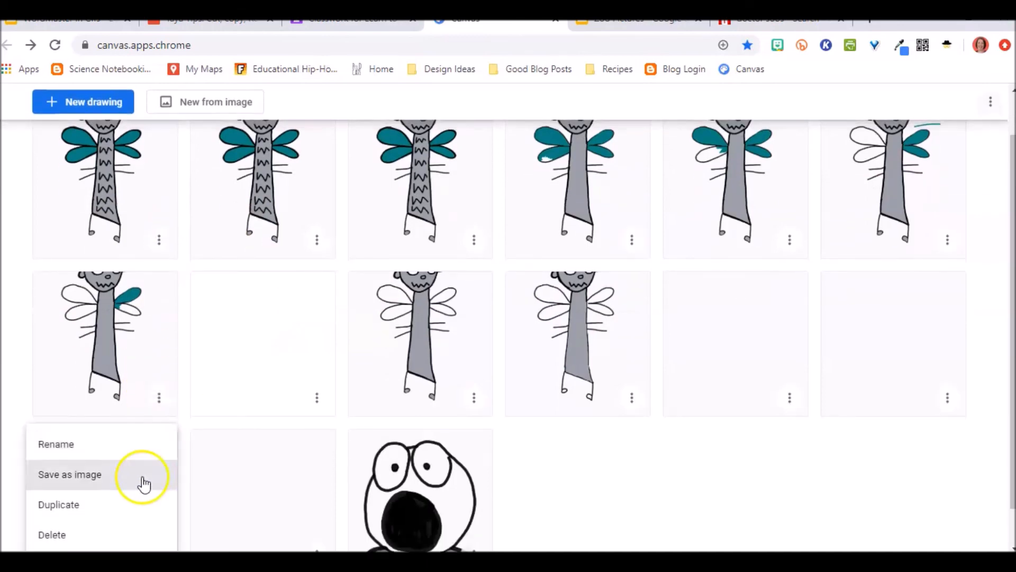
{"action": "scroll", "coordinate": [147, 459], "scroll_direction": "down", "scroll_amount": 1}
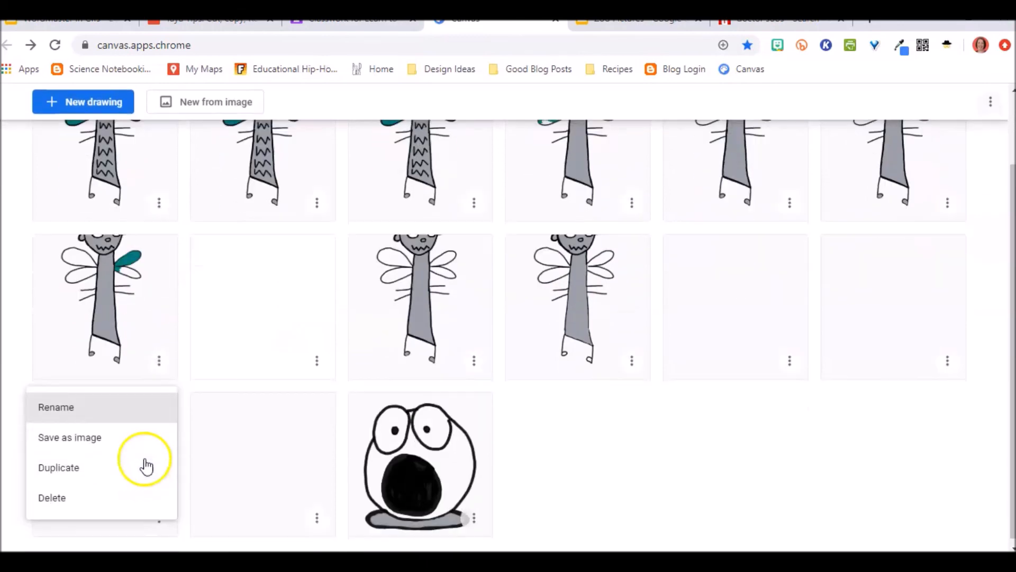
{"action": "left_click", "coordinate": [100, 496]}
{"action": "scroll", "coordinate": [381, 390], "scroll_direction": "up", "scroll_amount": 2}
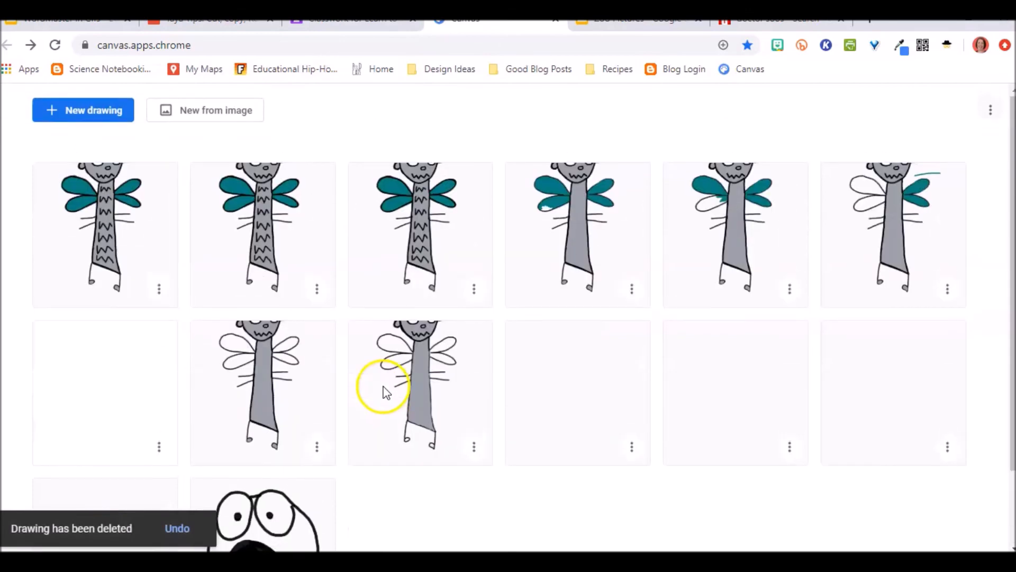